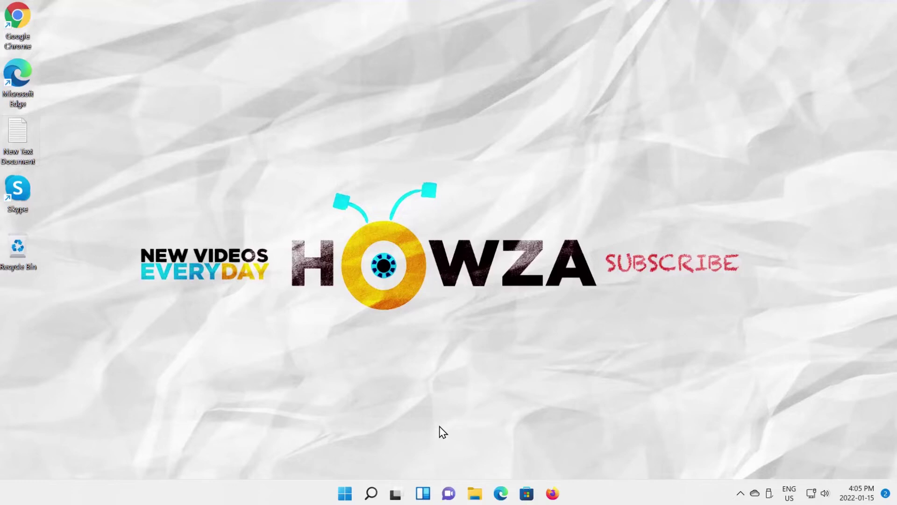
Step: Launch PowerShell from Windows Search as administrator and accept the UAC prompt
click(371, 492)
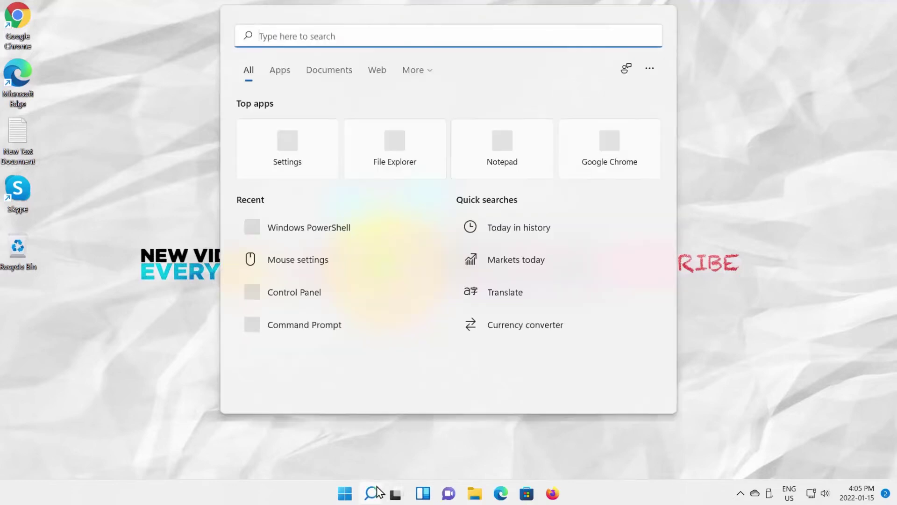
text(powers)
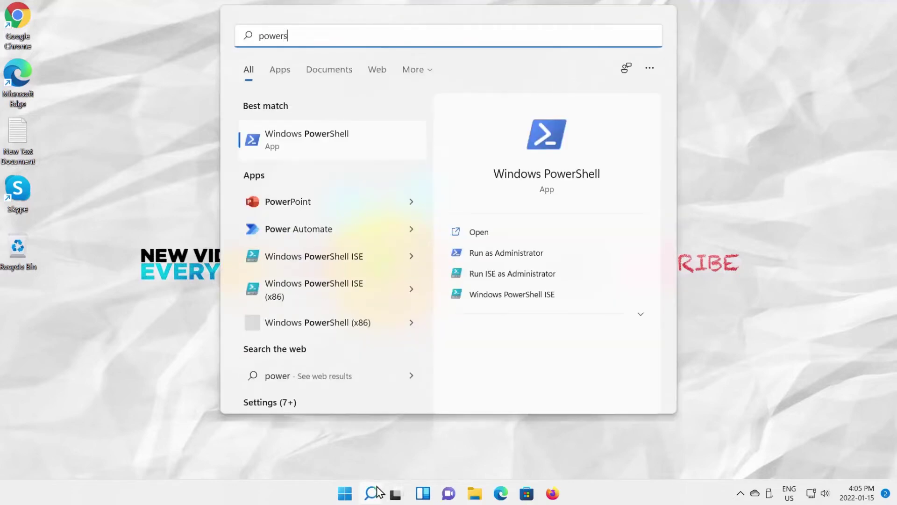
text(hell)
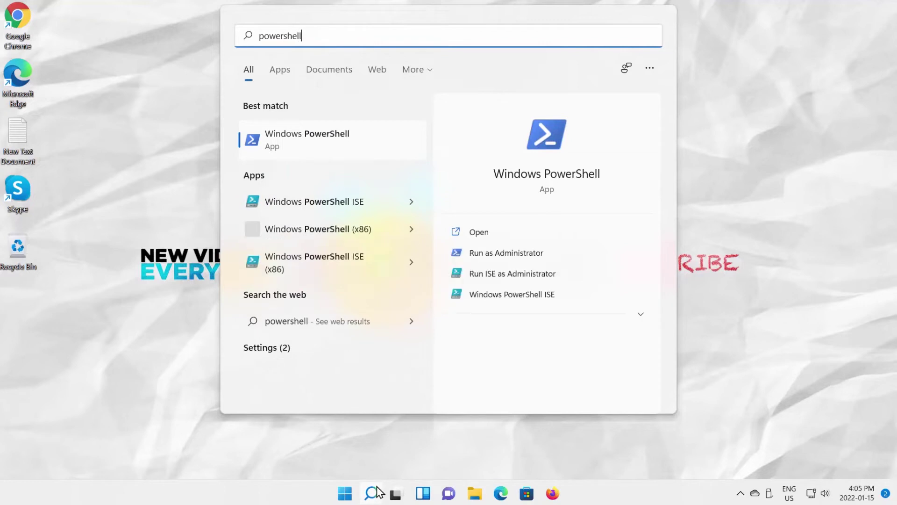
click(522, 259)
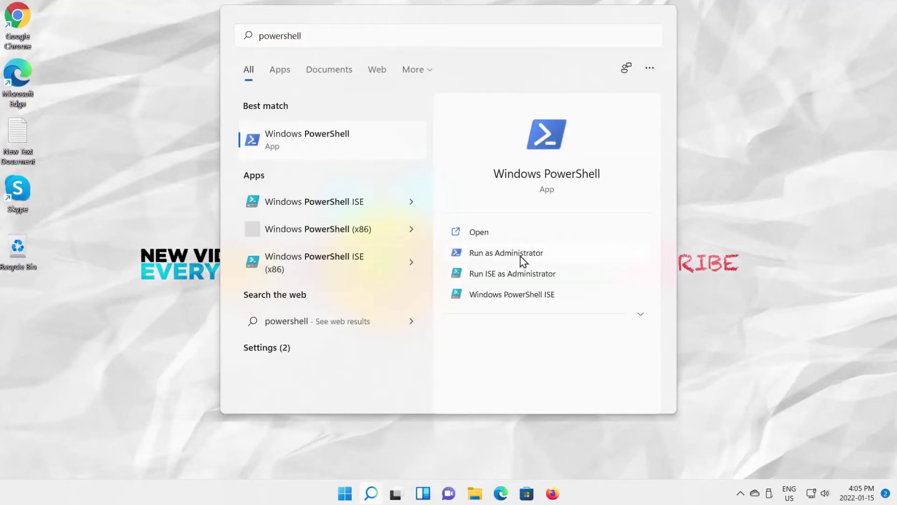
click(523, 261)
key(Left)
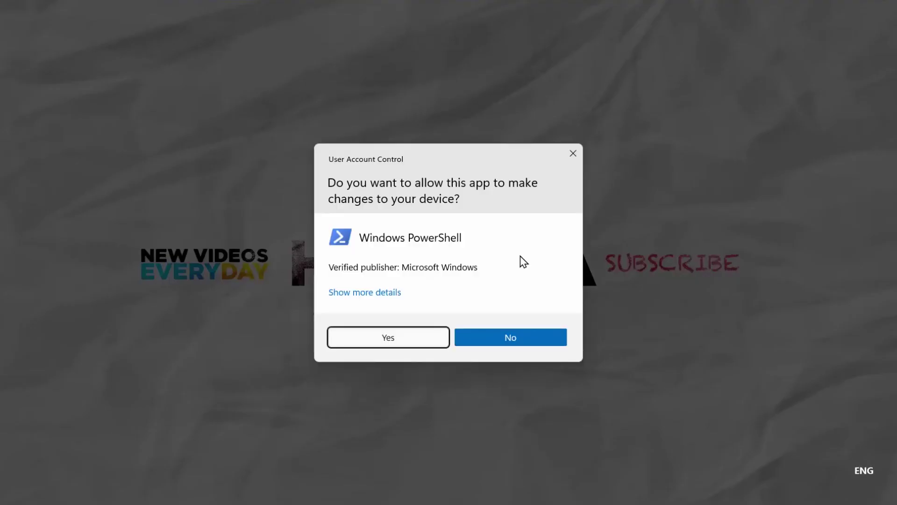
key(Return)
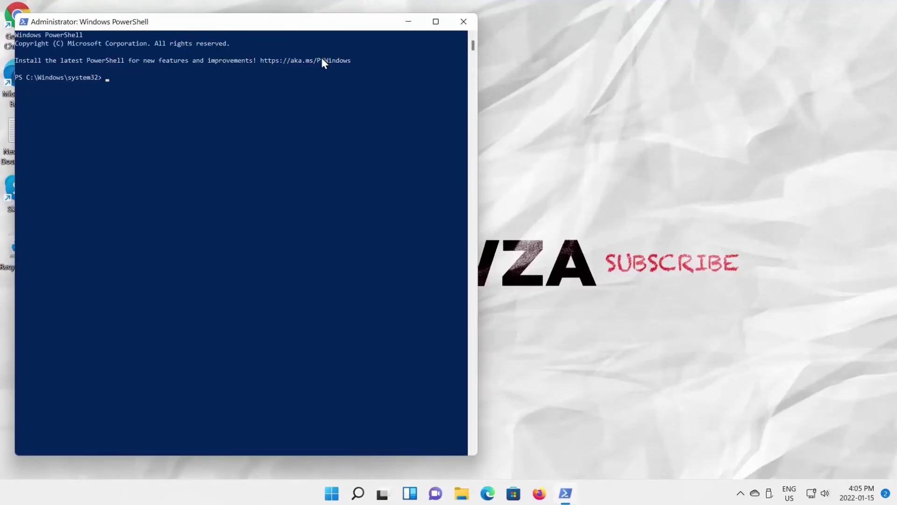
drag(305, 25, 485, 24)
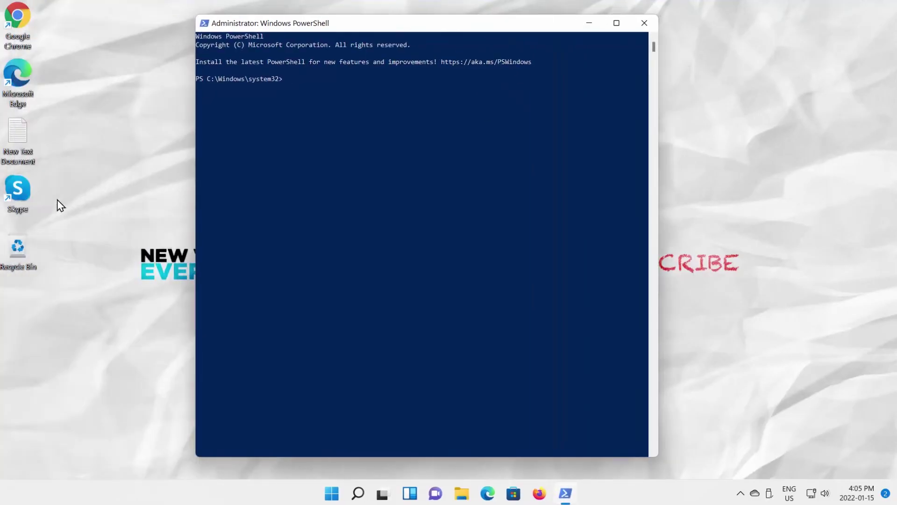
Step: Copy the Win32_WinSAT command line from New Text Document in Notepad
click(28, 131)
double_click(27, 131)
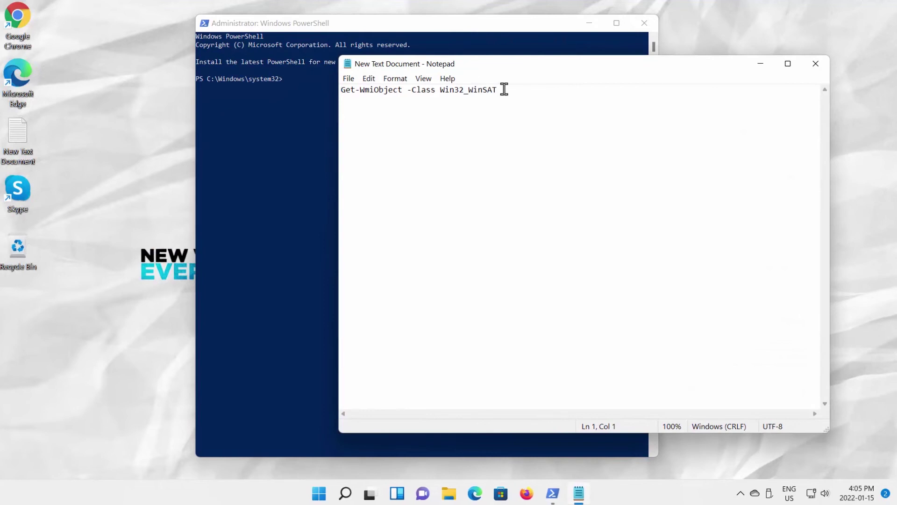
drag(503, 90, 320, 84)
right_click(383, 93)
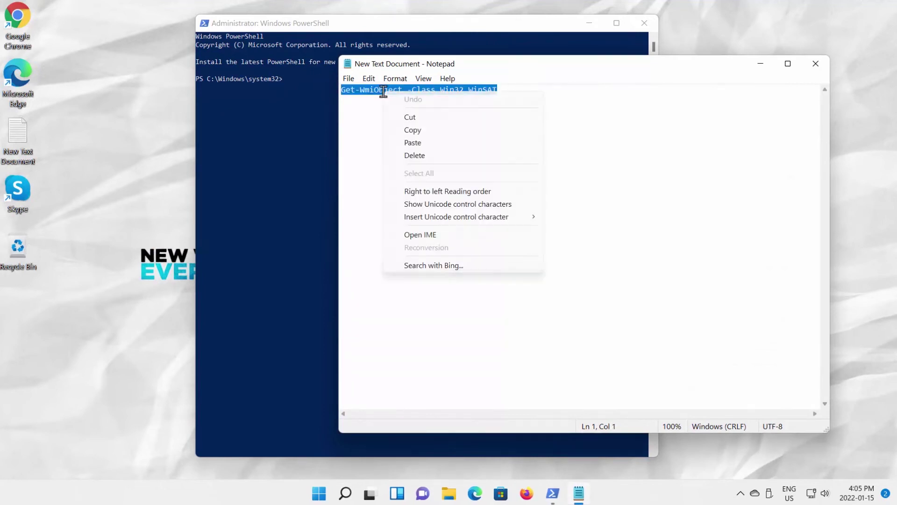
click(414, 131)
click(310, 92)
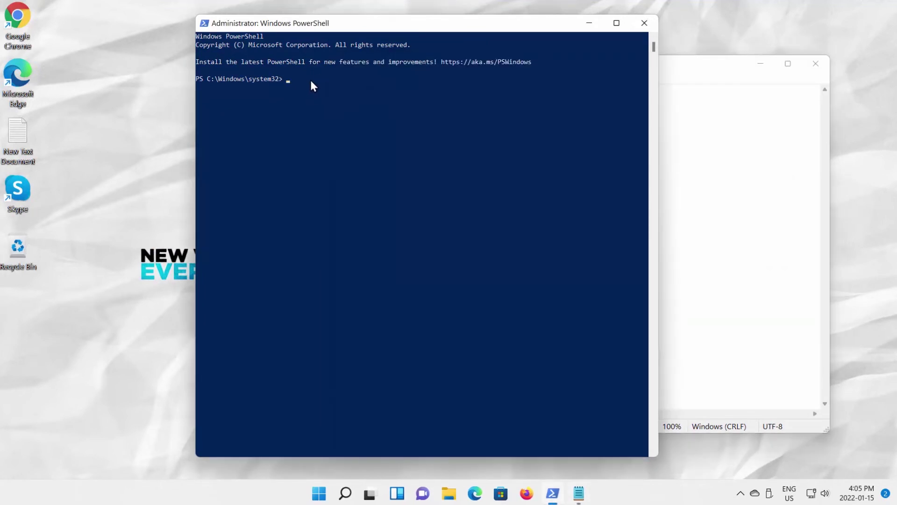
Step: Paste and run 'Get-WmiObject -Class Win32_WinSAT', listing CPU 8.4, memory 8.4 and graphics 5.7 scores
right_click(311, 81)
key(Return)
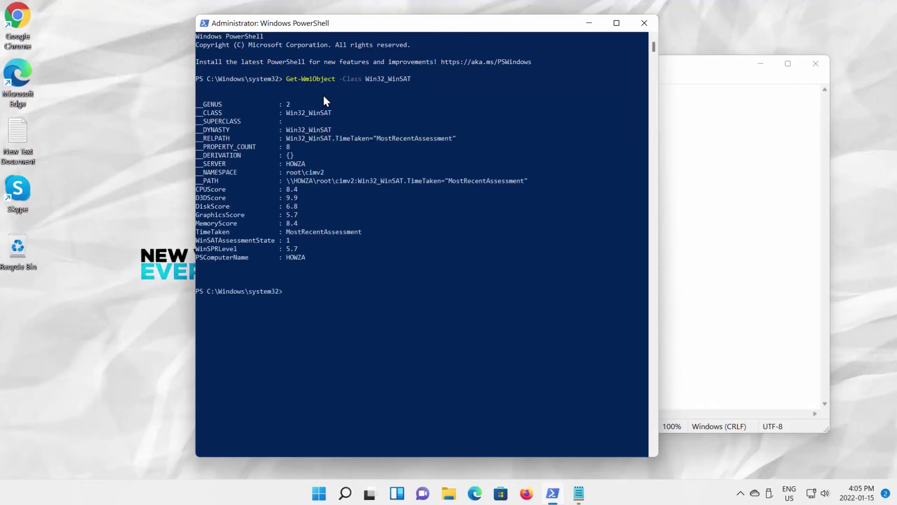